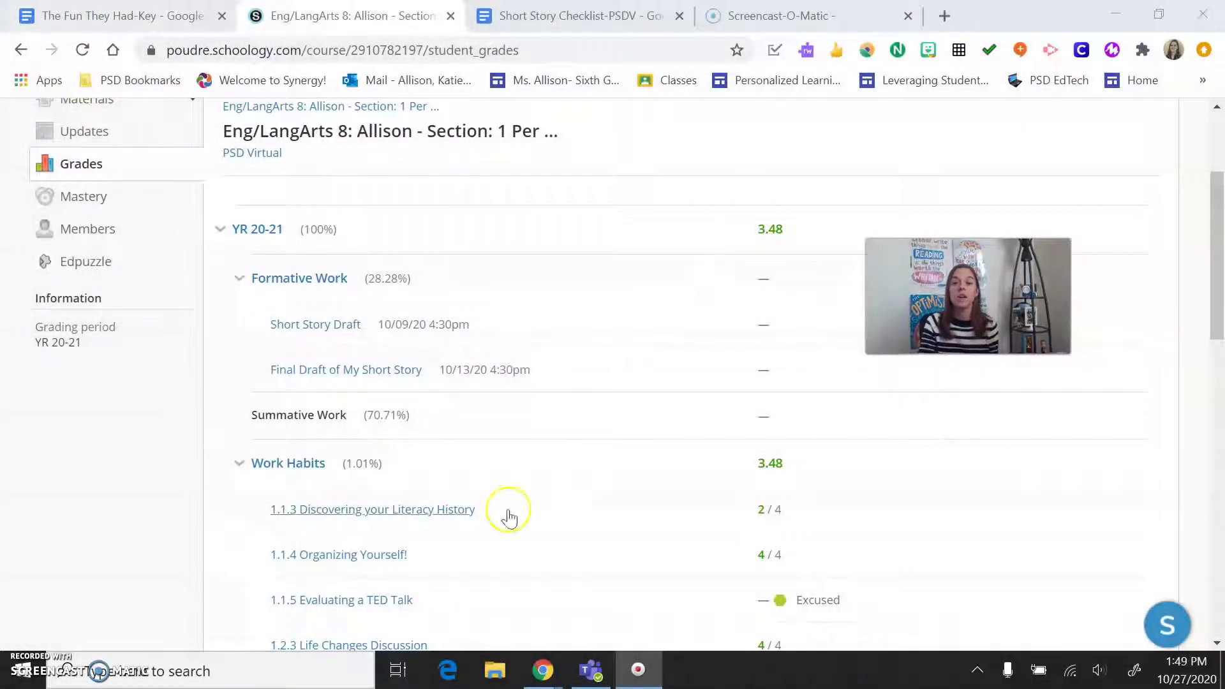
Switch to the 'The Fun They Had-Key' document tab
scroll(323, 397, "up", 3)
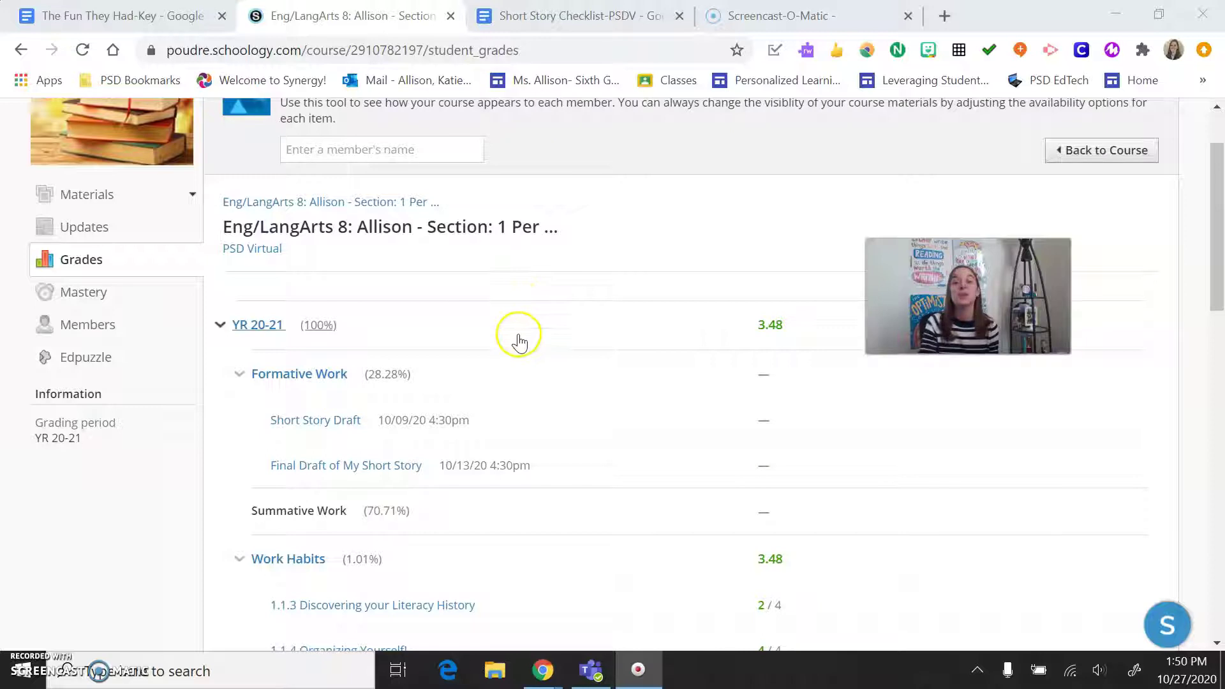
scroll(513, 472, "down", 3)
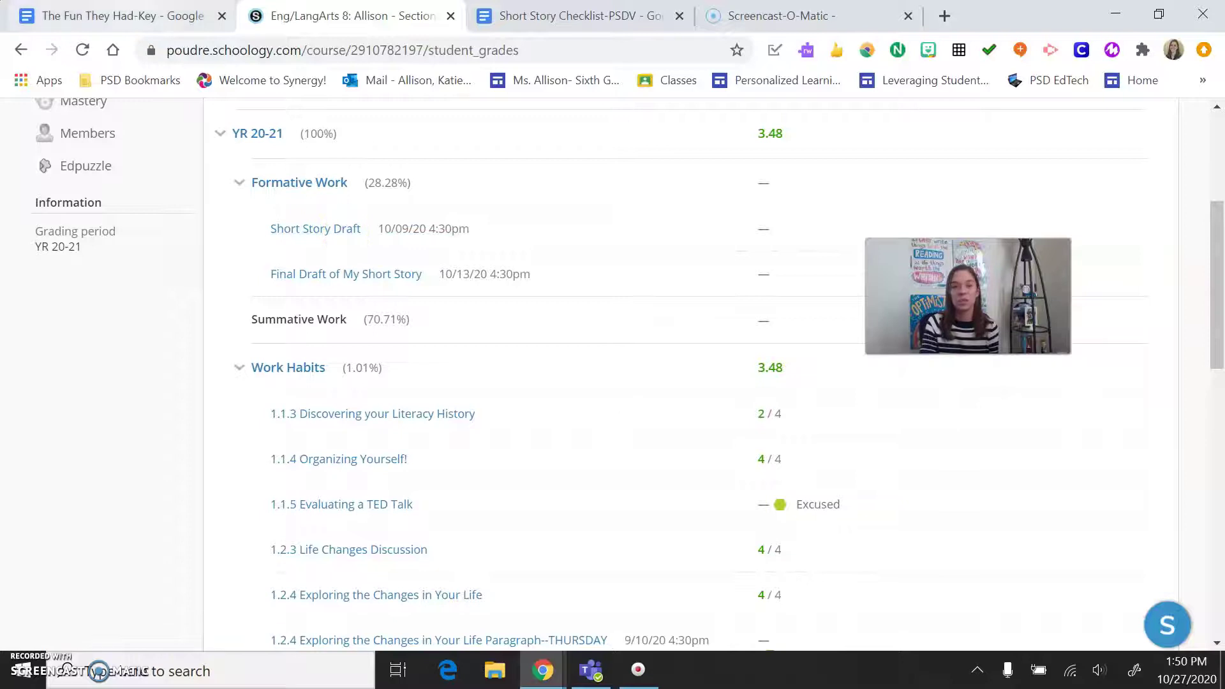
left_click(121, 15)
scroll(704, 375, "down", 5)
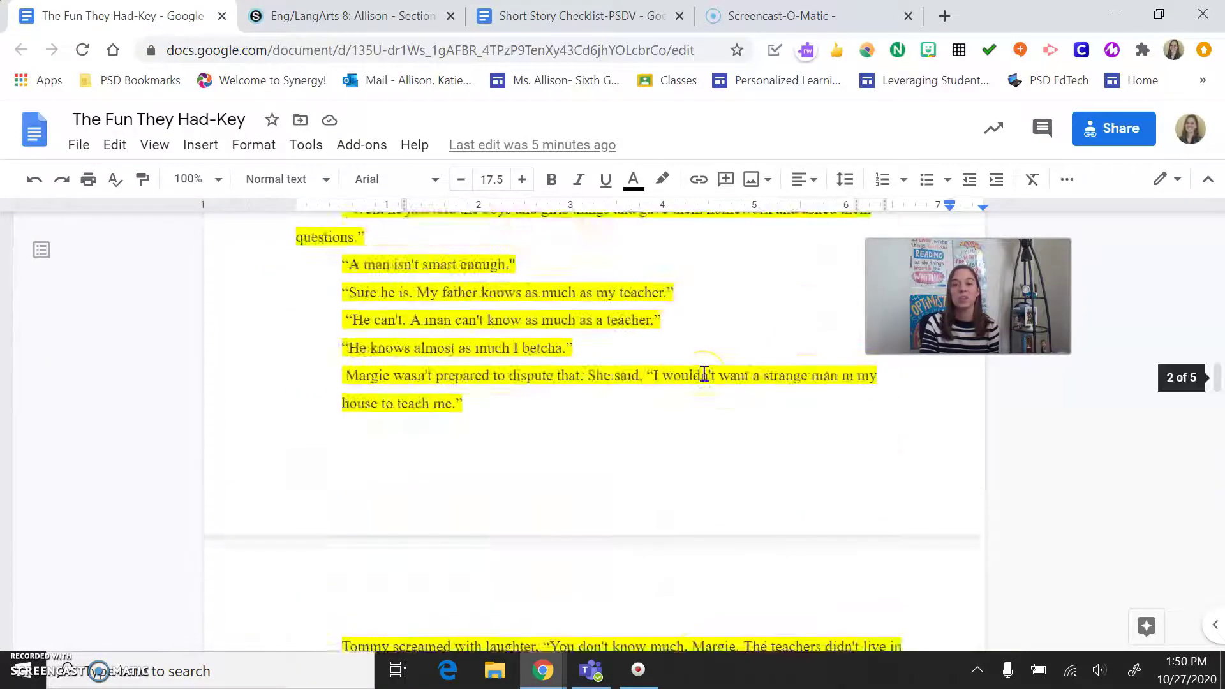
scroll(703, 374, "up", 10)
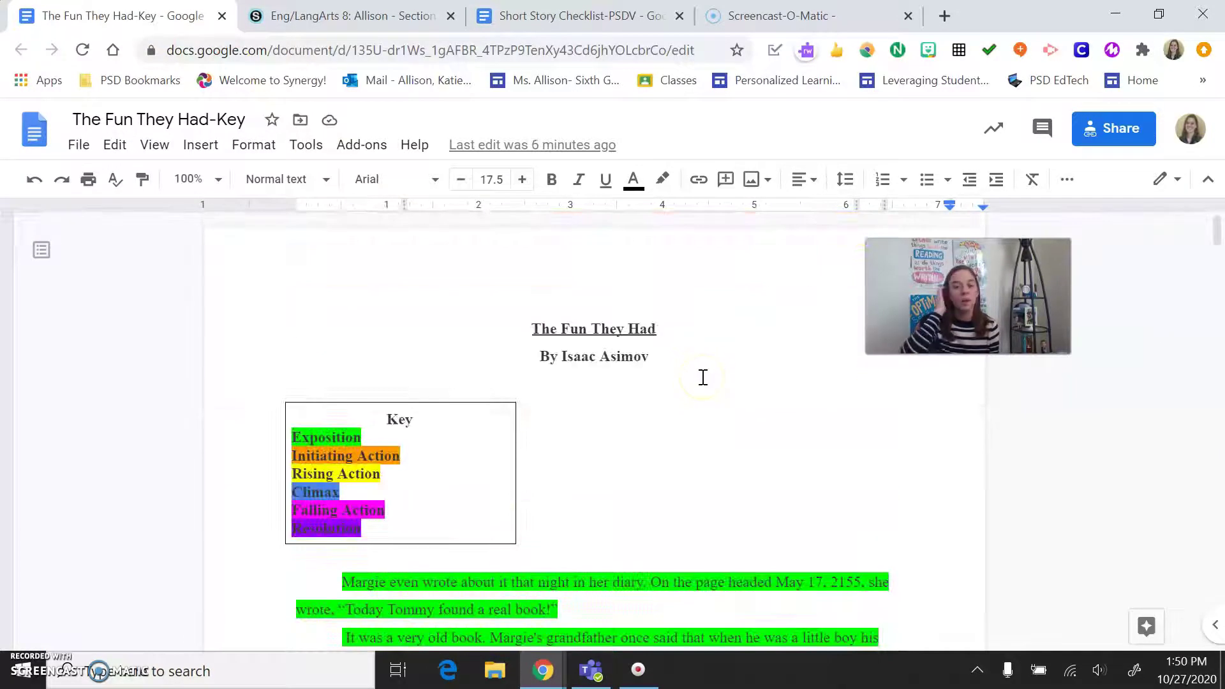
Scroll past the colour-coded plot passages down to the Grade 8 checklist rubric
scroll(698, 401, "down", 5)
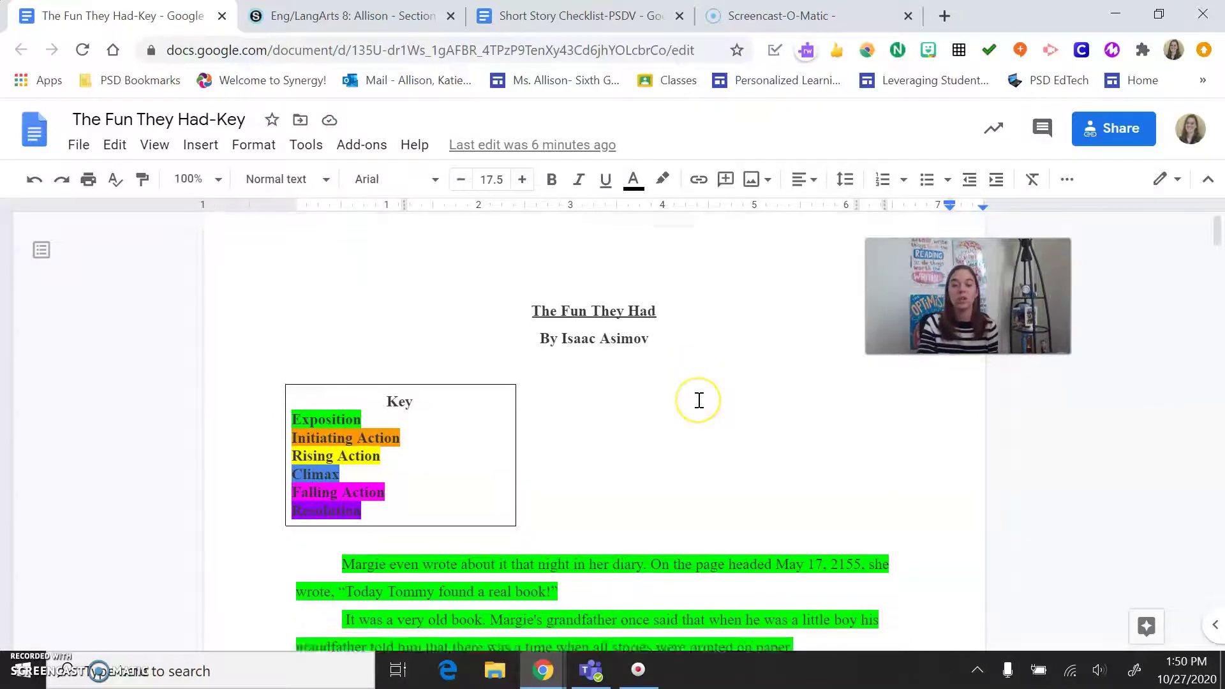
scroll(694, 401, "down", 20)
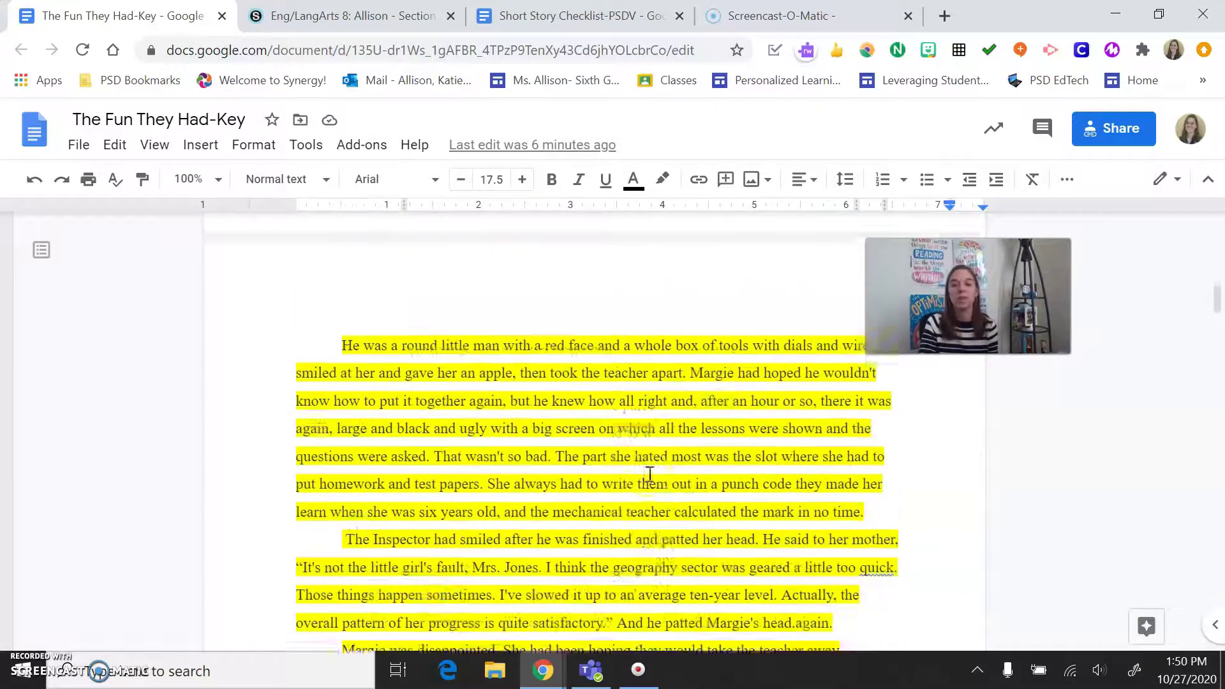
scroll(764, 450, "down", 12)
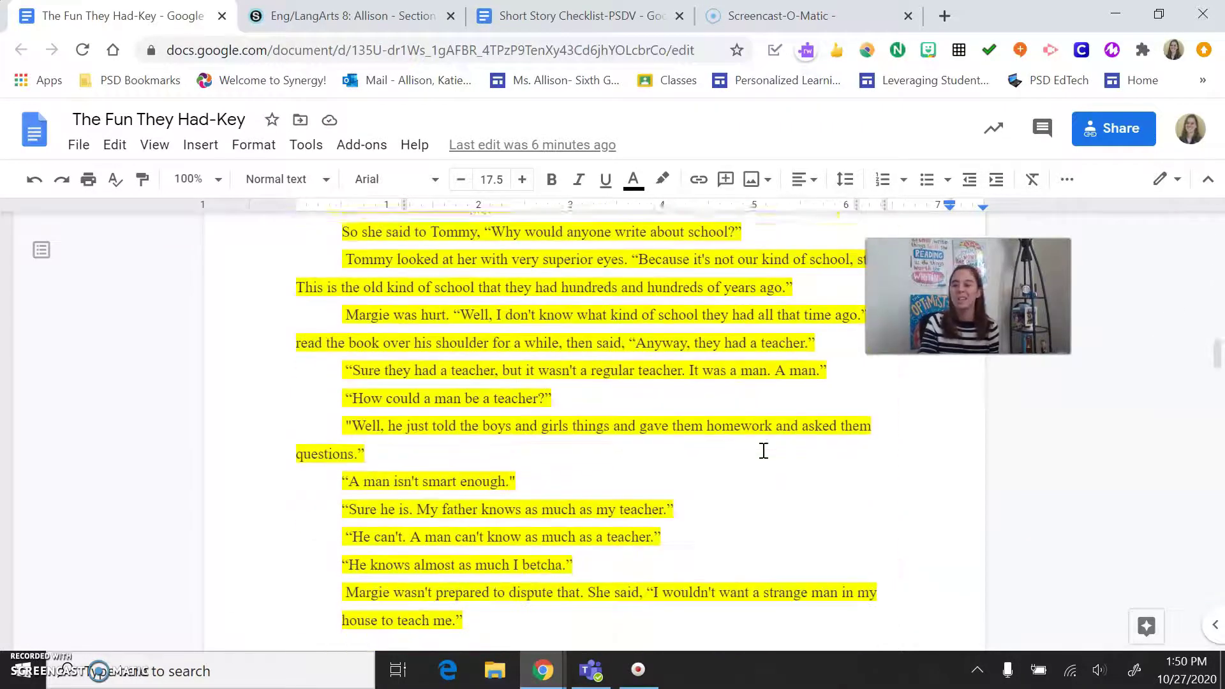
scroll(763, 450, "down", 15)
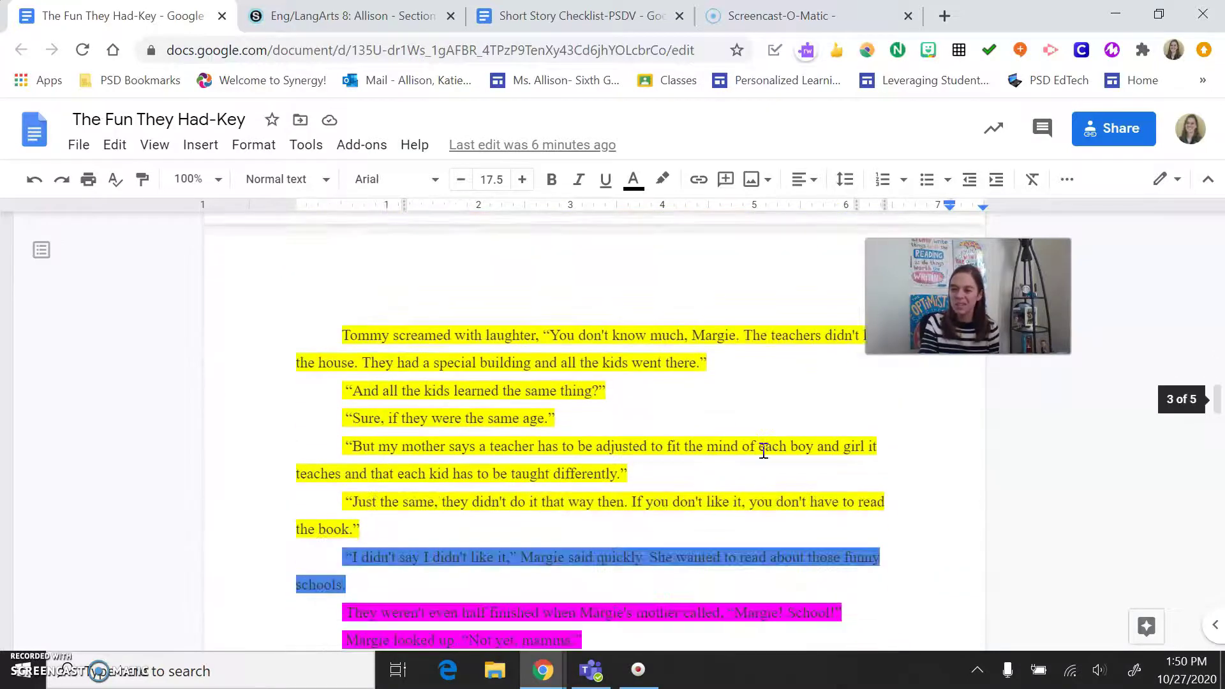
scroll(764, 451, "down", 3)
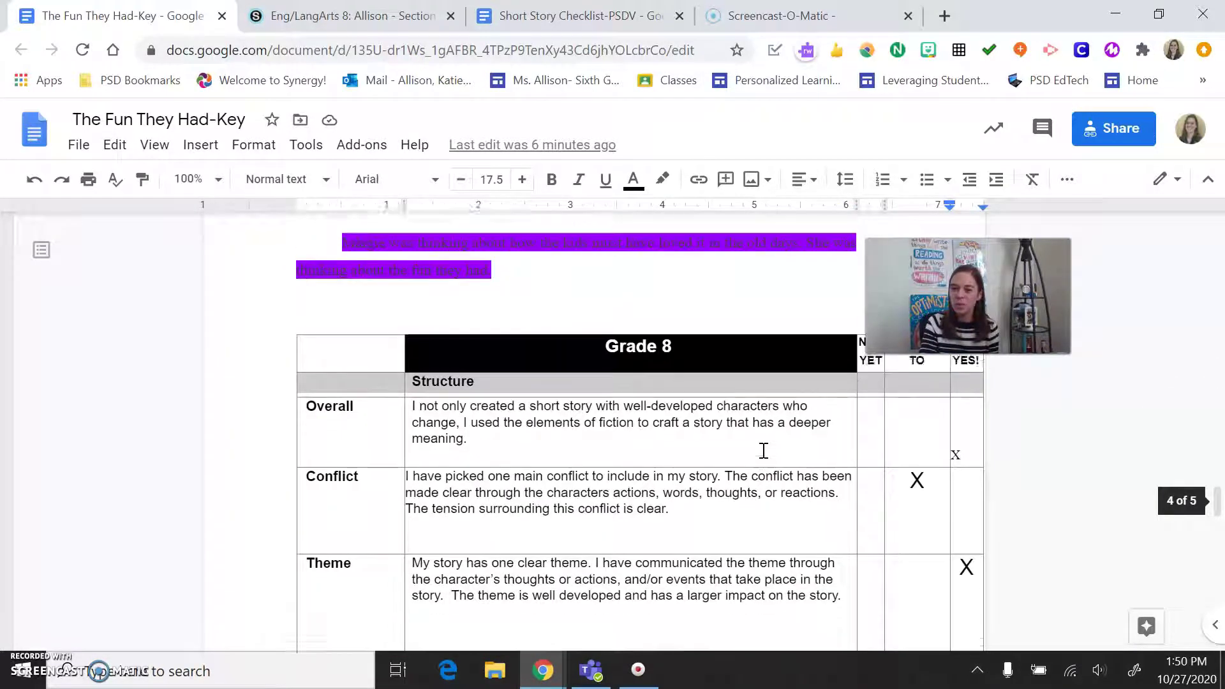
scroll(764, 450, "up", 2)
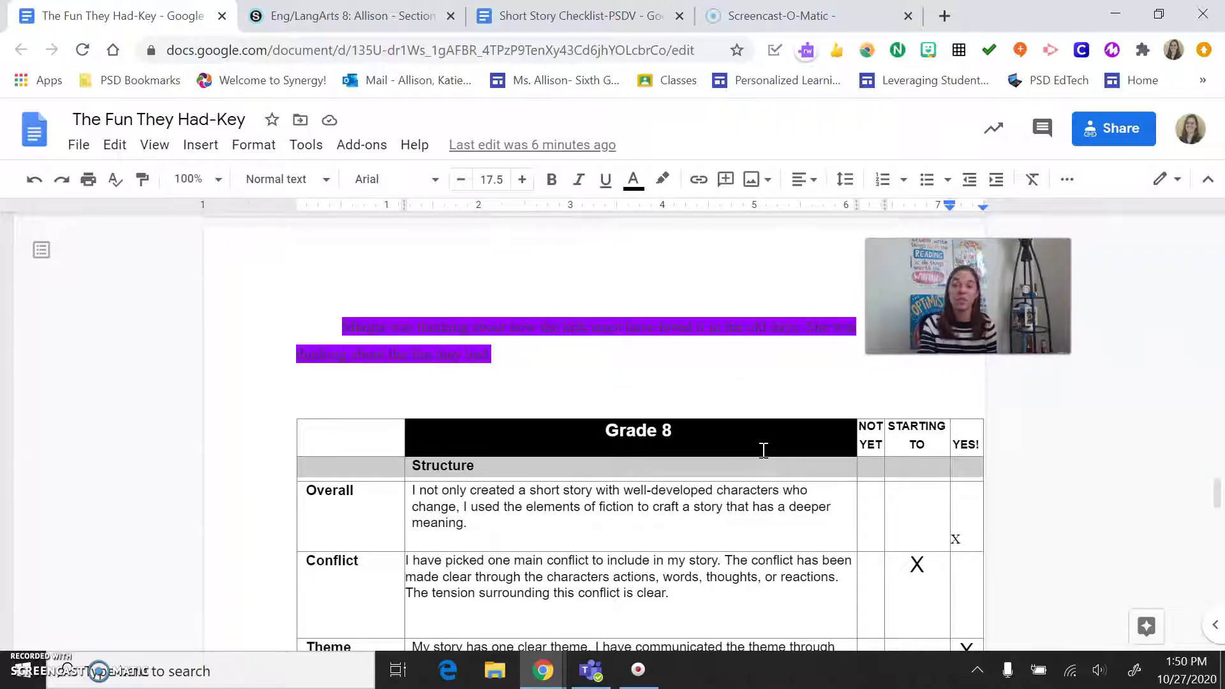
left_click(760, 444)
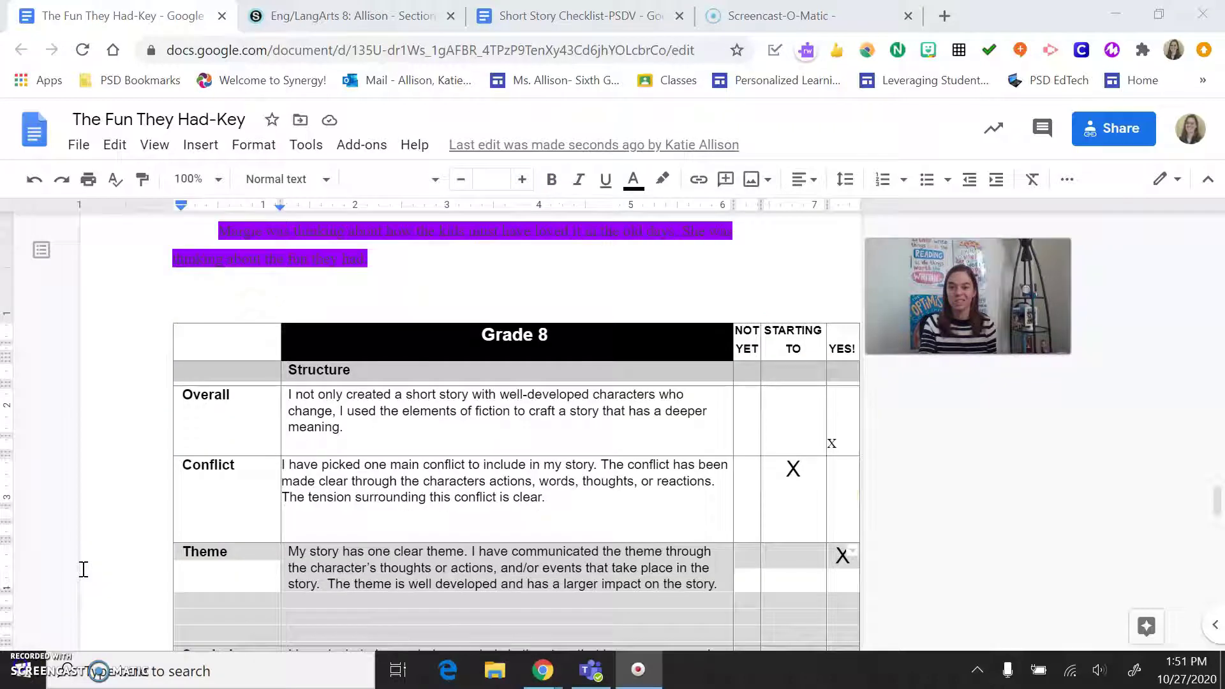
scroll(879, 500, "down", 6)
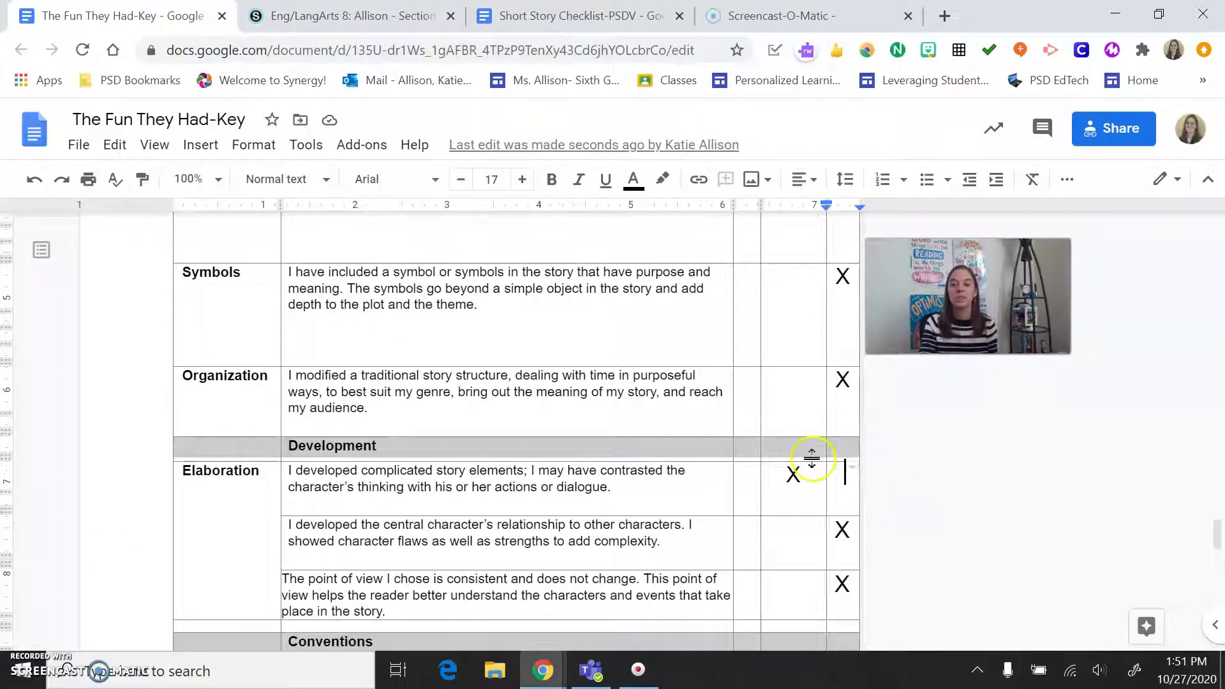
scroll(810, 462, "down", 7)
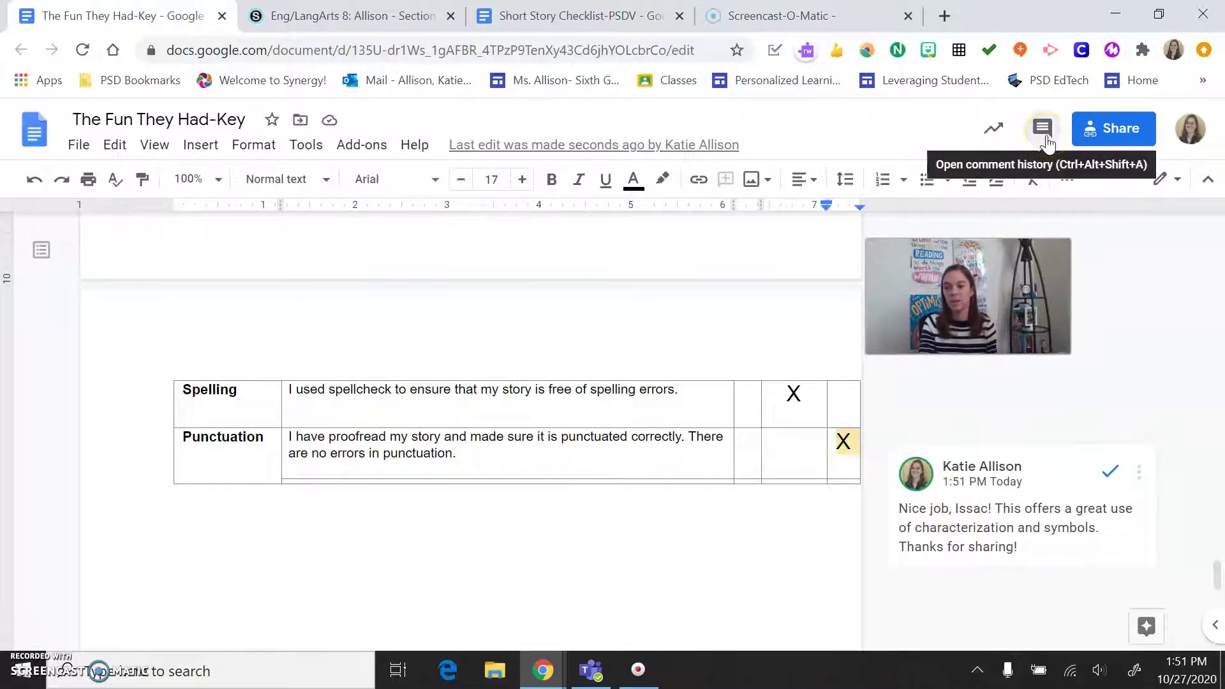
scroll(664, 513, "up", 5)
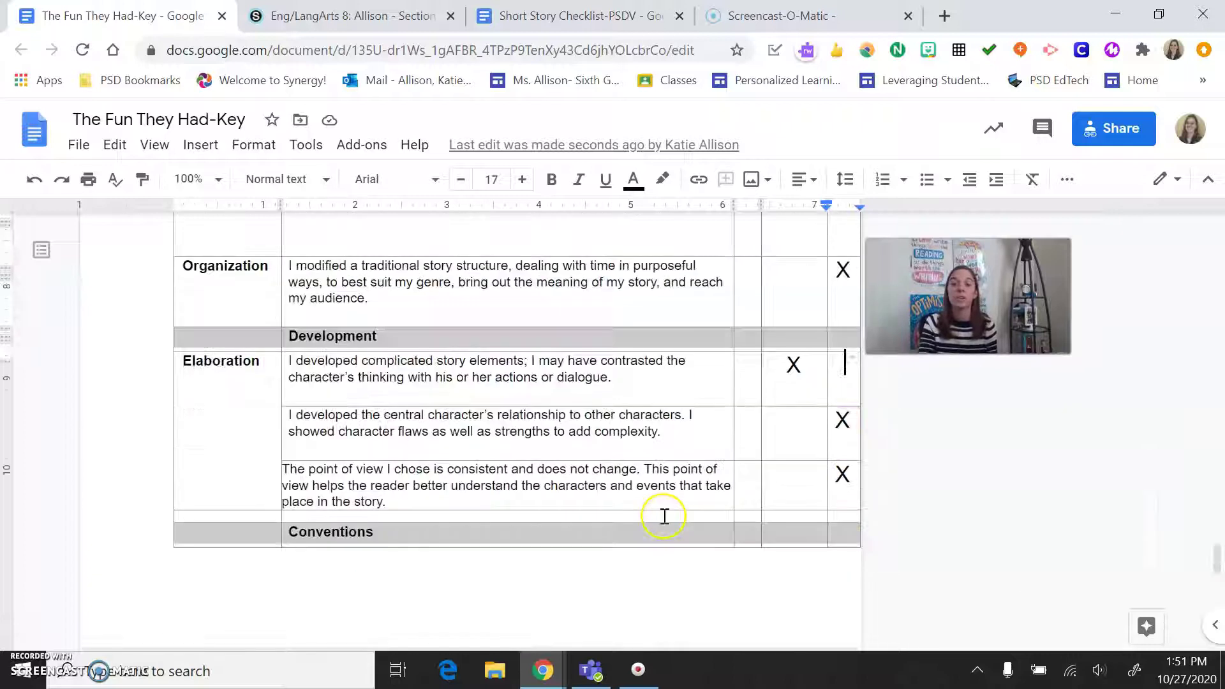
scroll(664, 516, "up", 8)
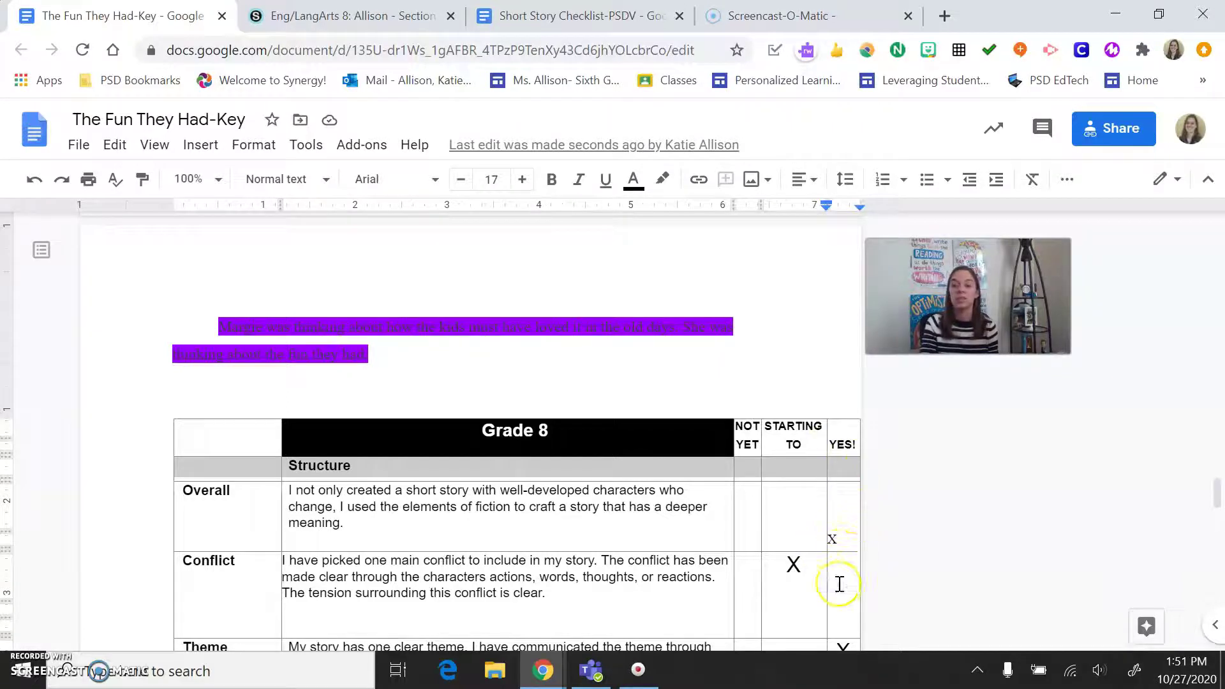
scroll(837, 530, "down", 3)
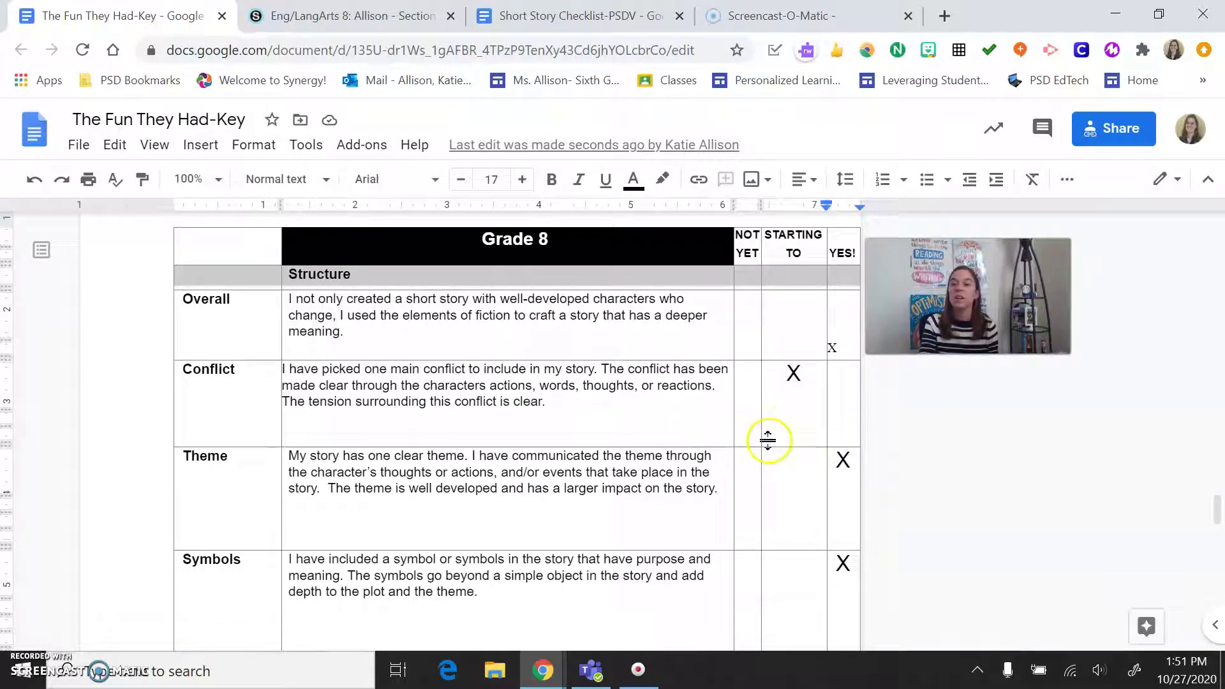
left_click(552, 408)
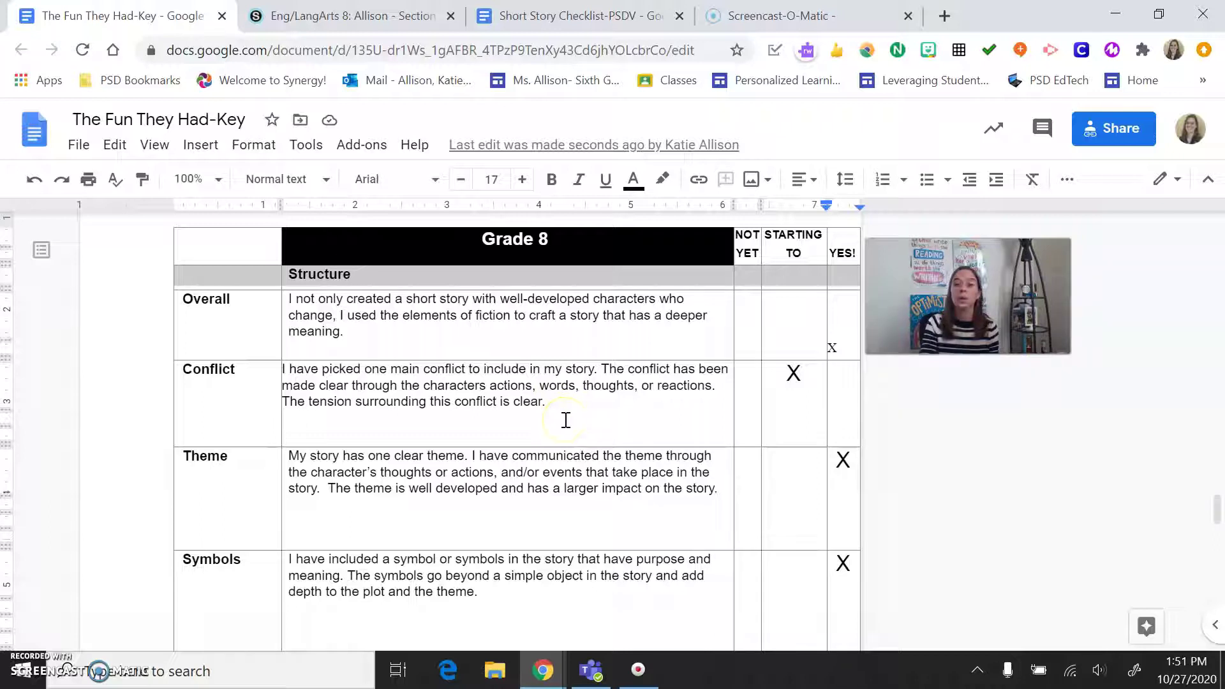
left_click(612, 412)
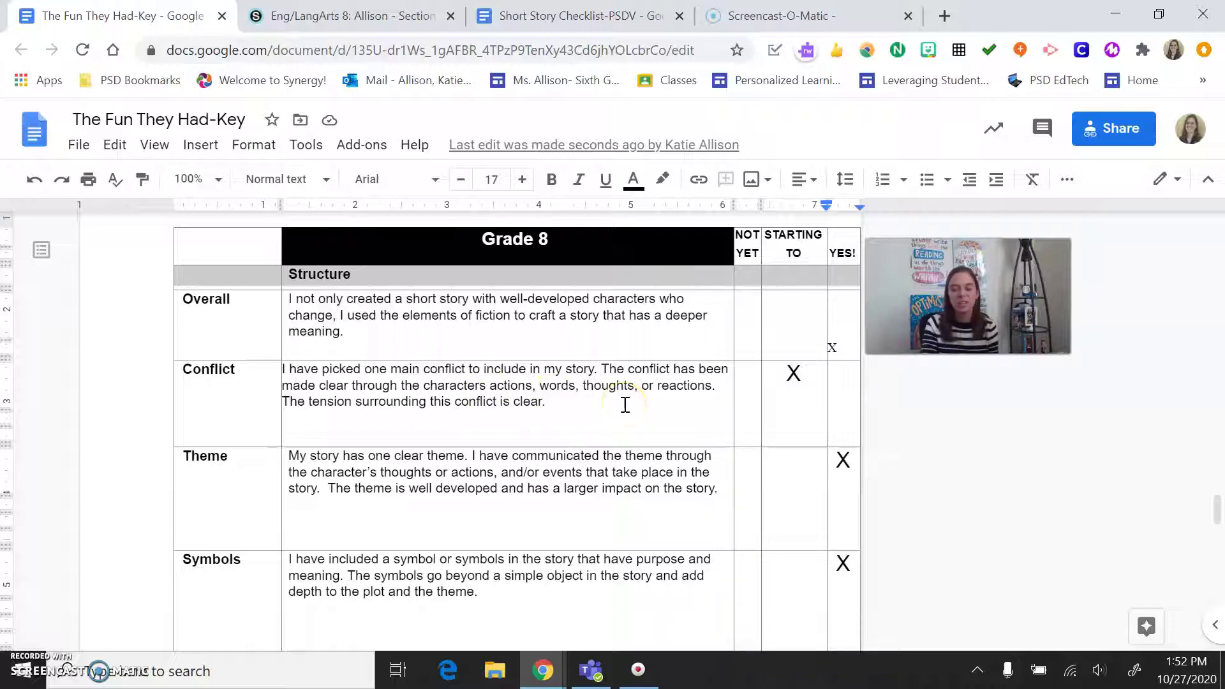
scroll(625, 405, "down", 3)
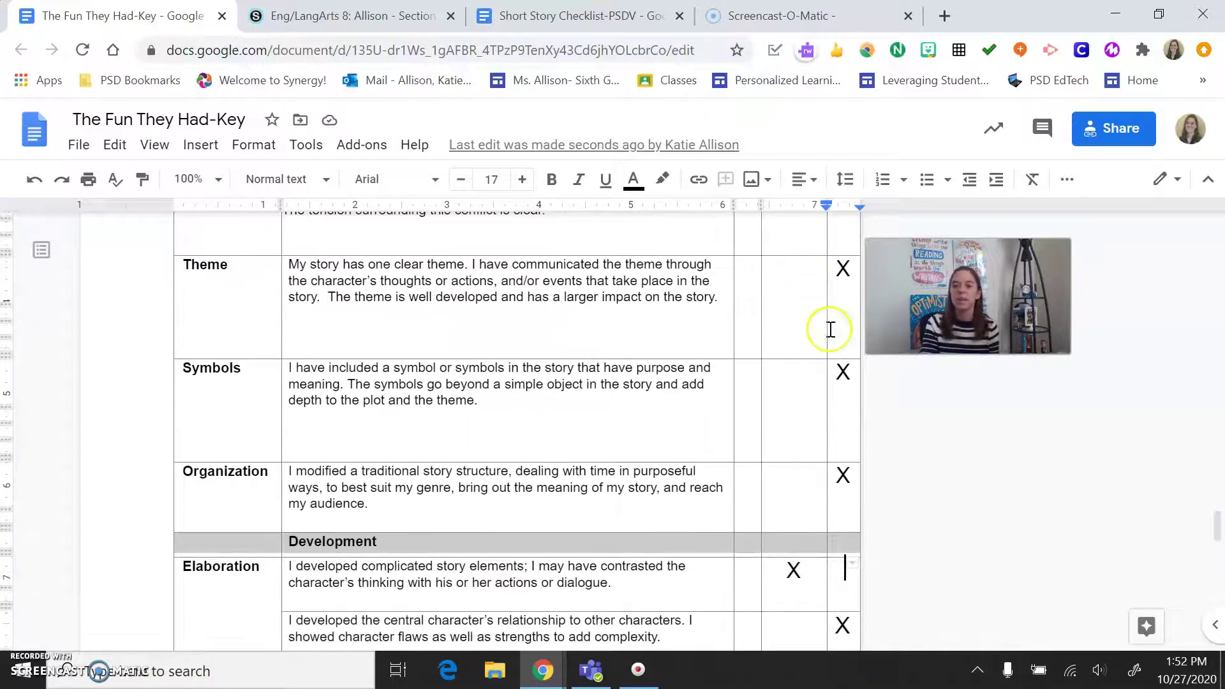
scroll(657, 450, "down", 2)
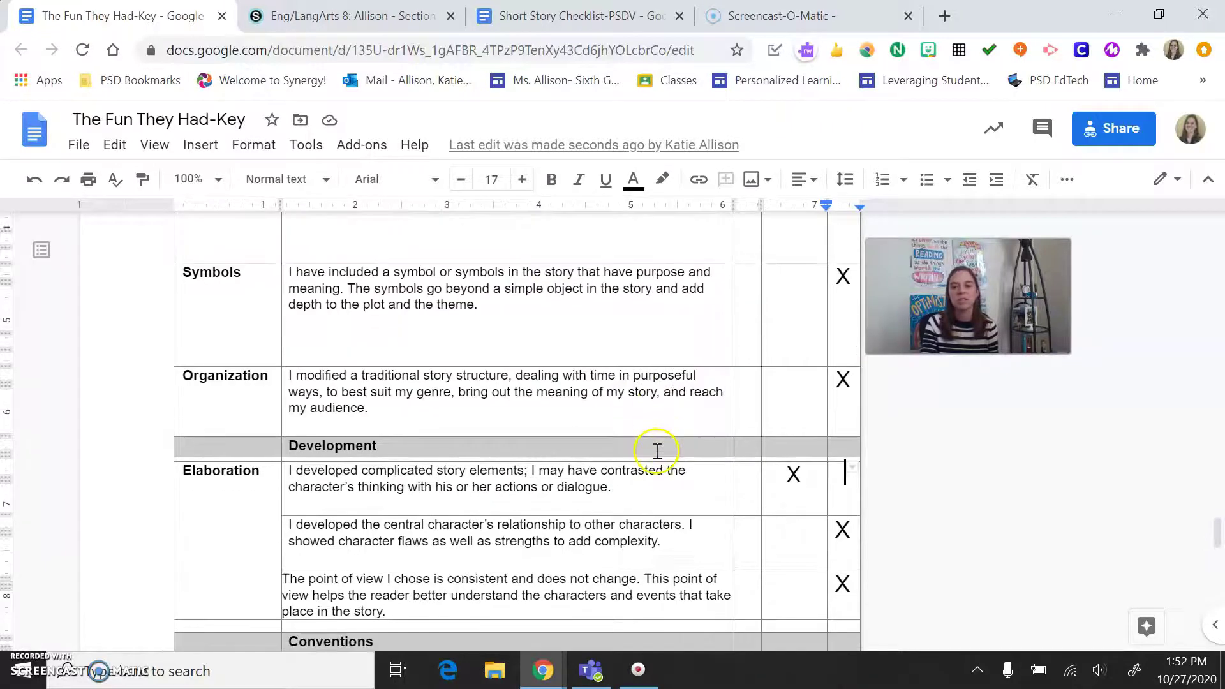
scroll(658, 450, "down", 2)
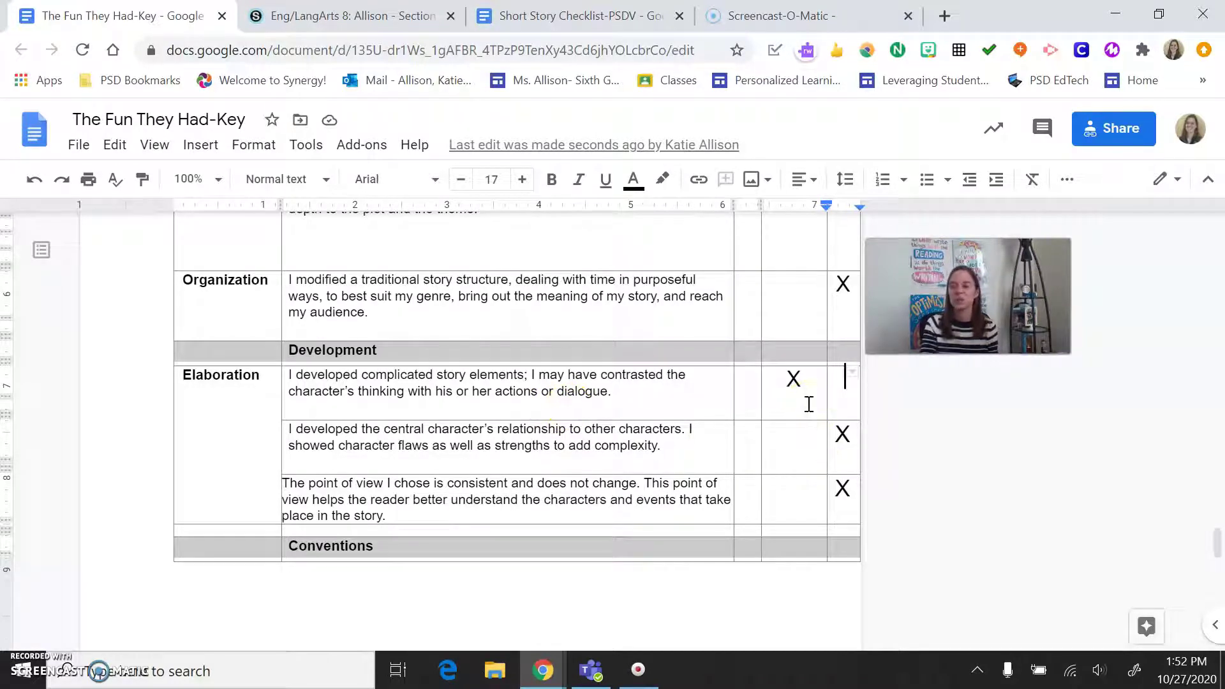
scroll(808, 404, "down", 5)
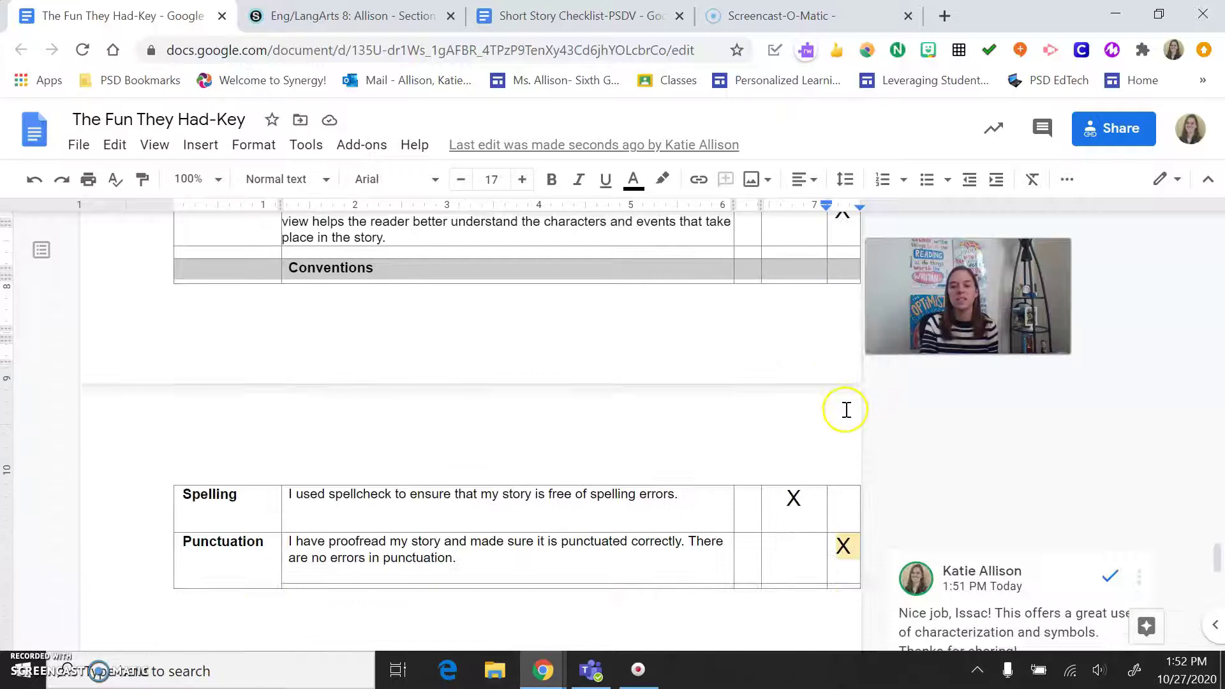
left_click(774, 570)
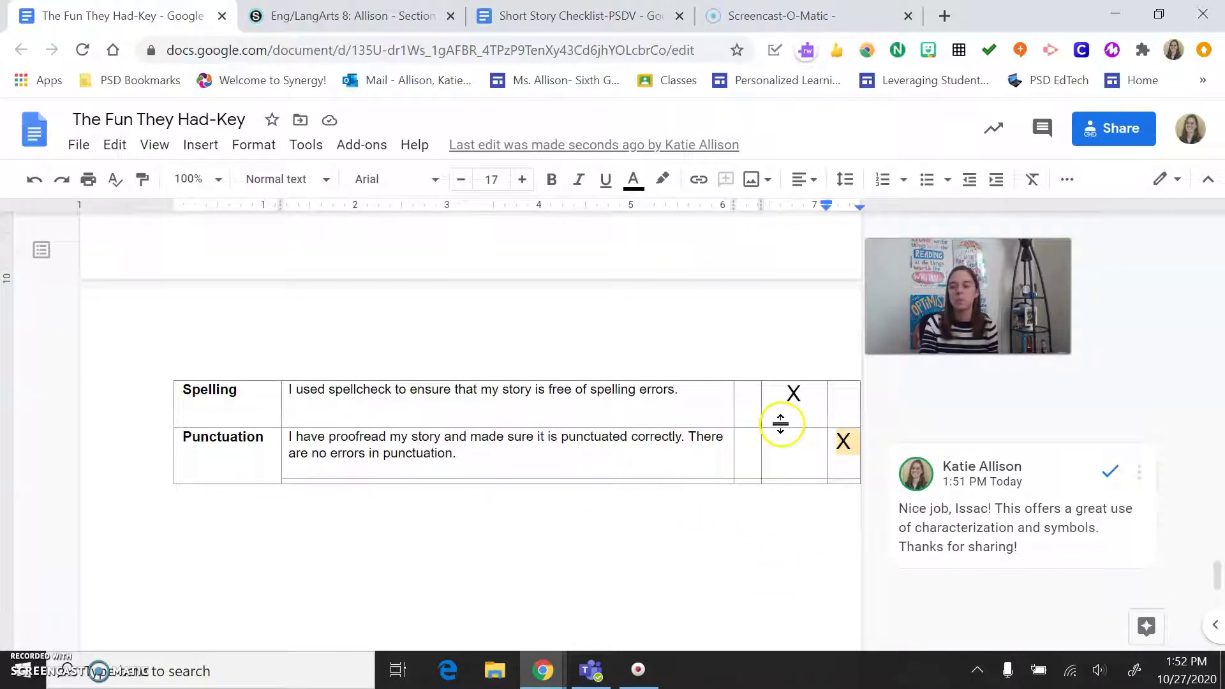
left_click(780, 422)
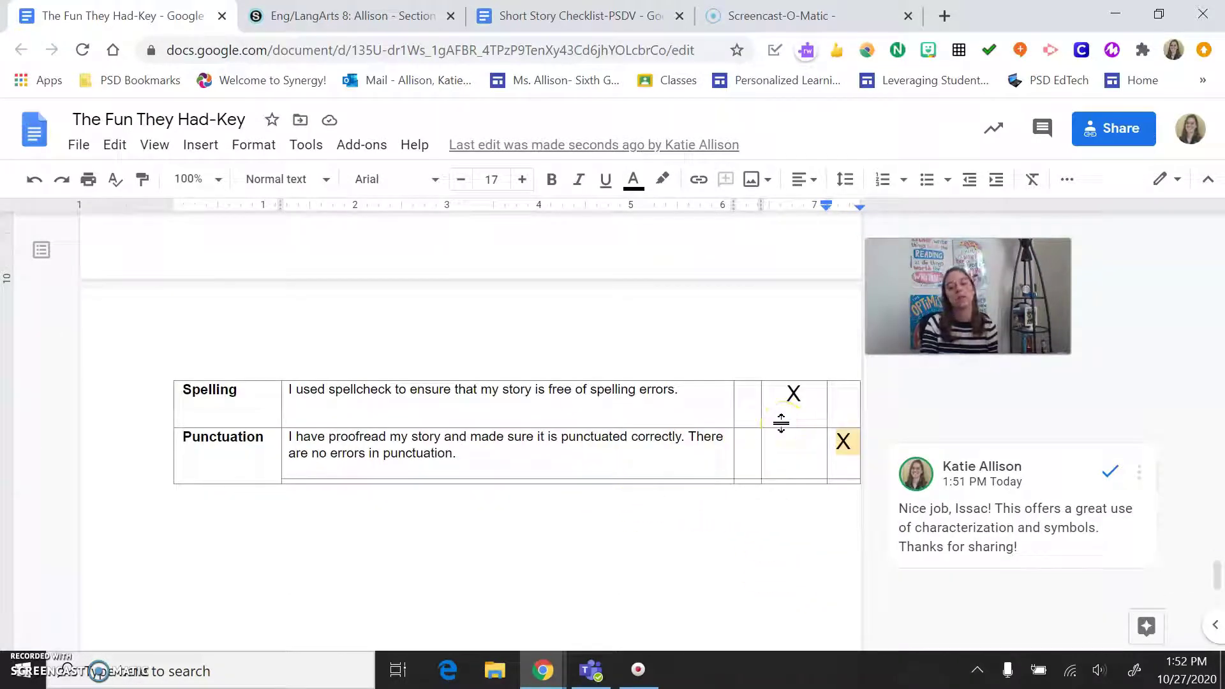
left_click(817, 418)
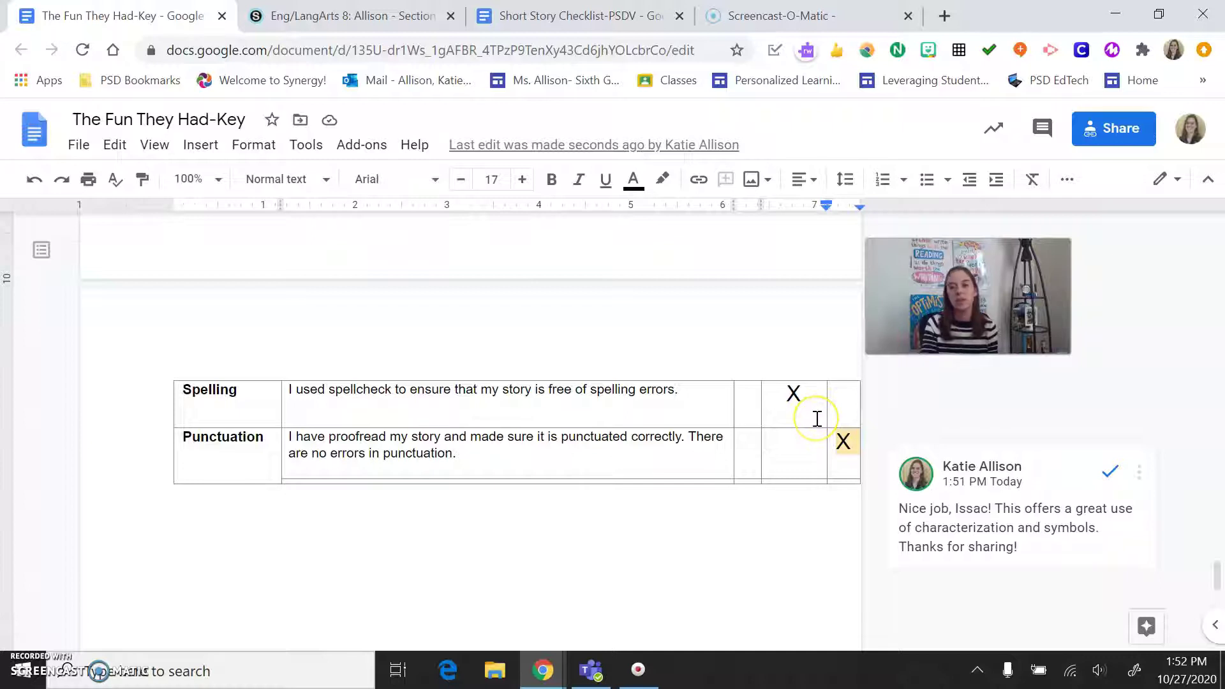
scroll(816, 417, "up", 15)
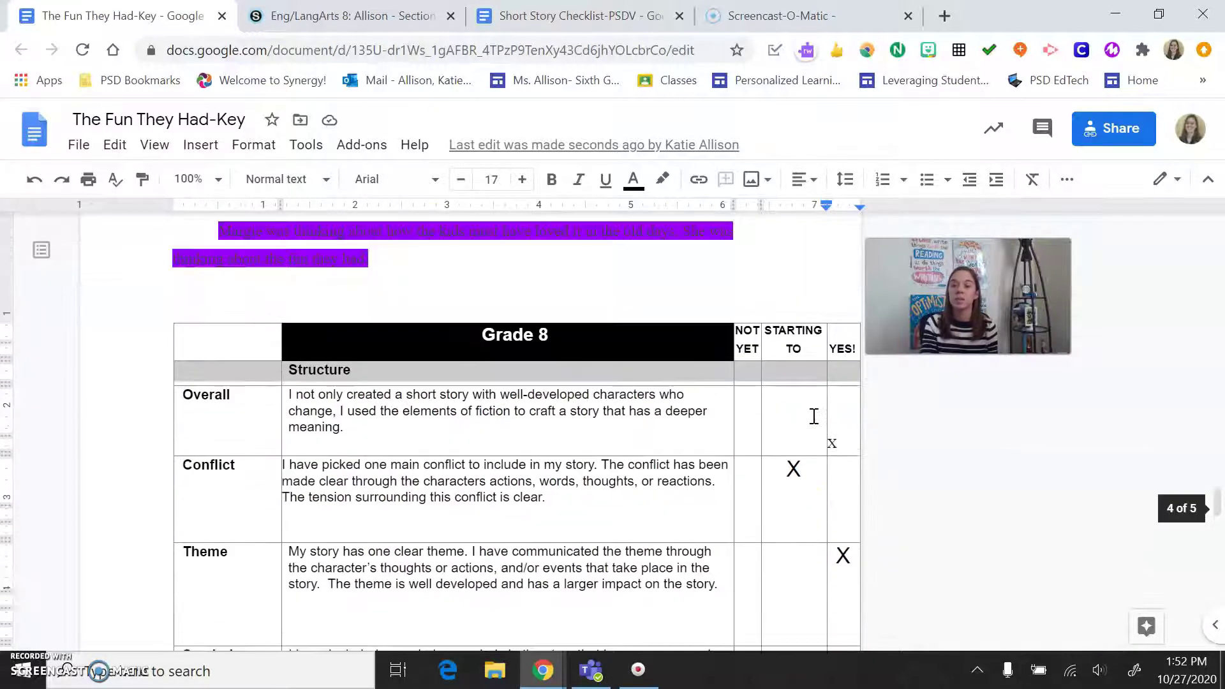
scroll(814, 416, "down", 3)
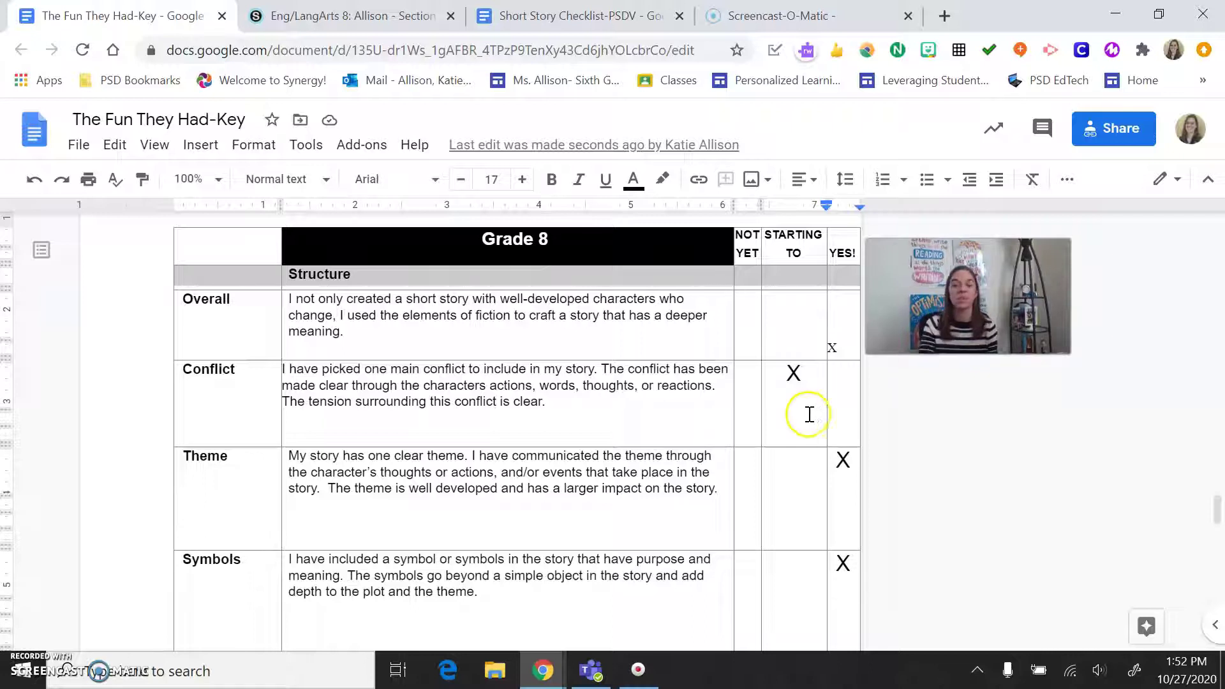
scroll(801, 408, "down", 9)
scroll(804, 401, "down", 8)
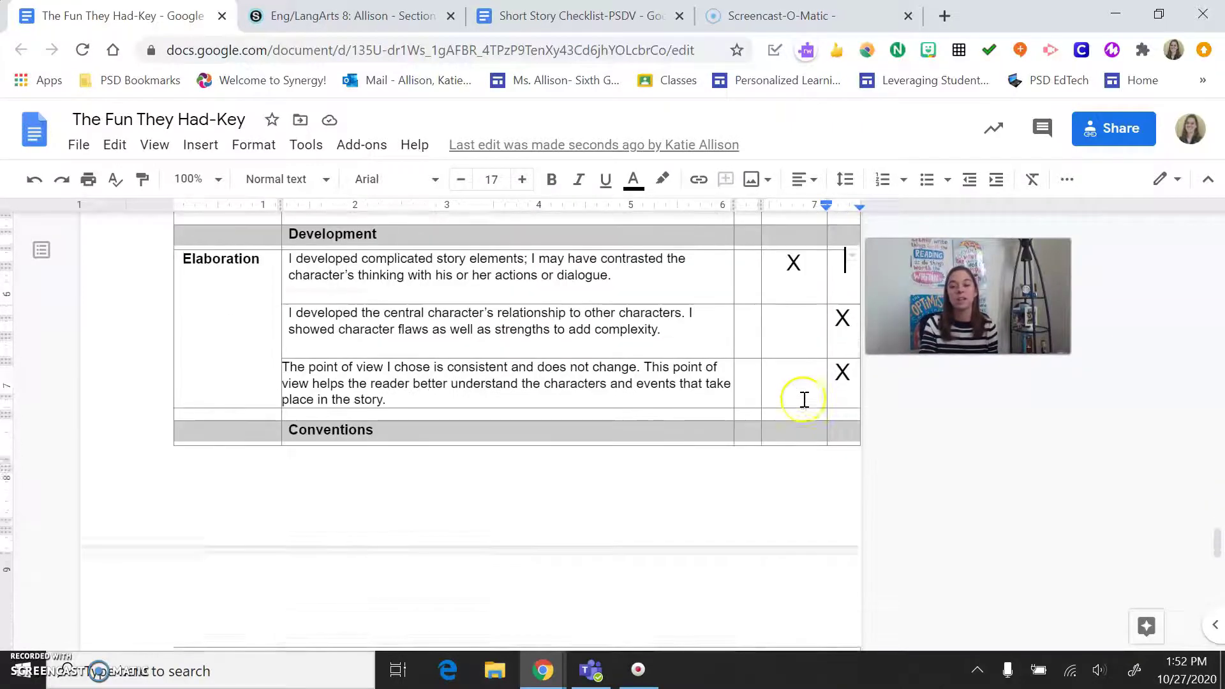
scroll(807, 321, "up", 2)
left_click(807, 307)
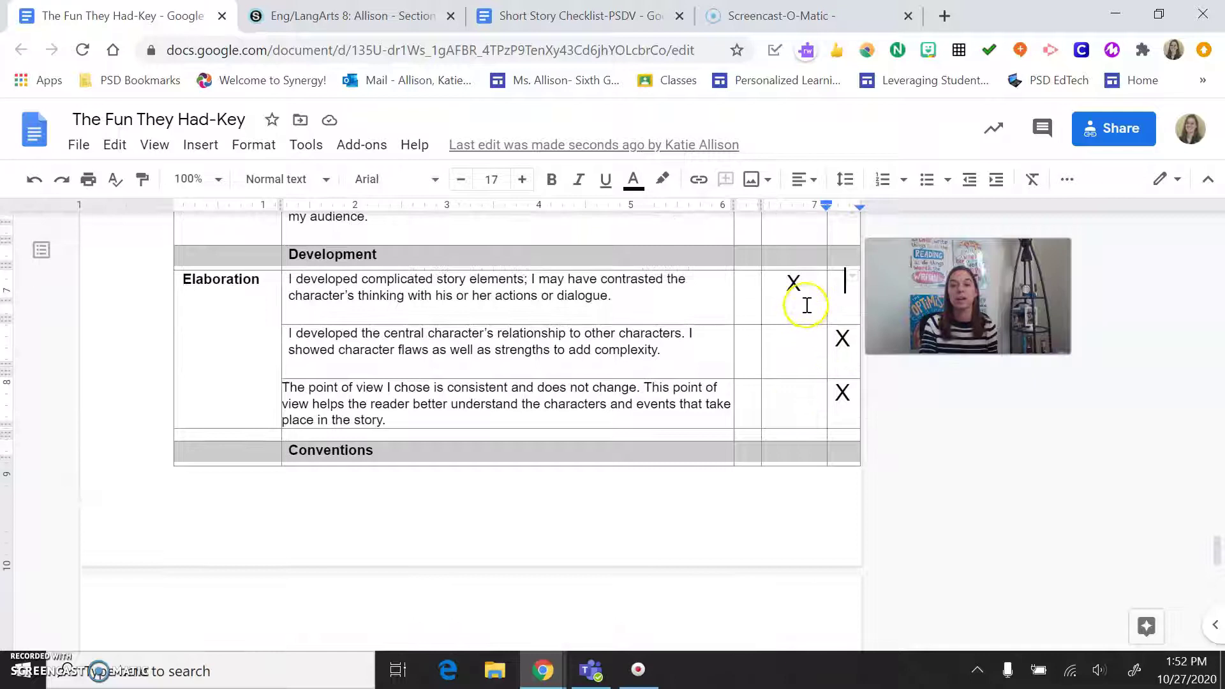
scroll(807, 307, "down", 12)
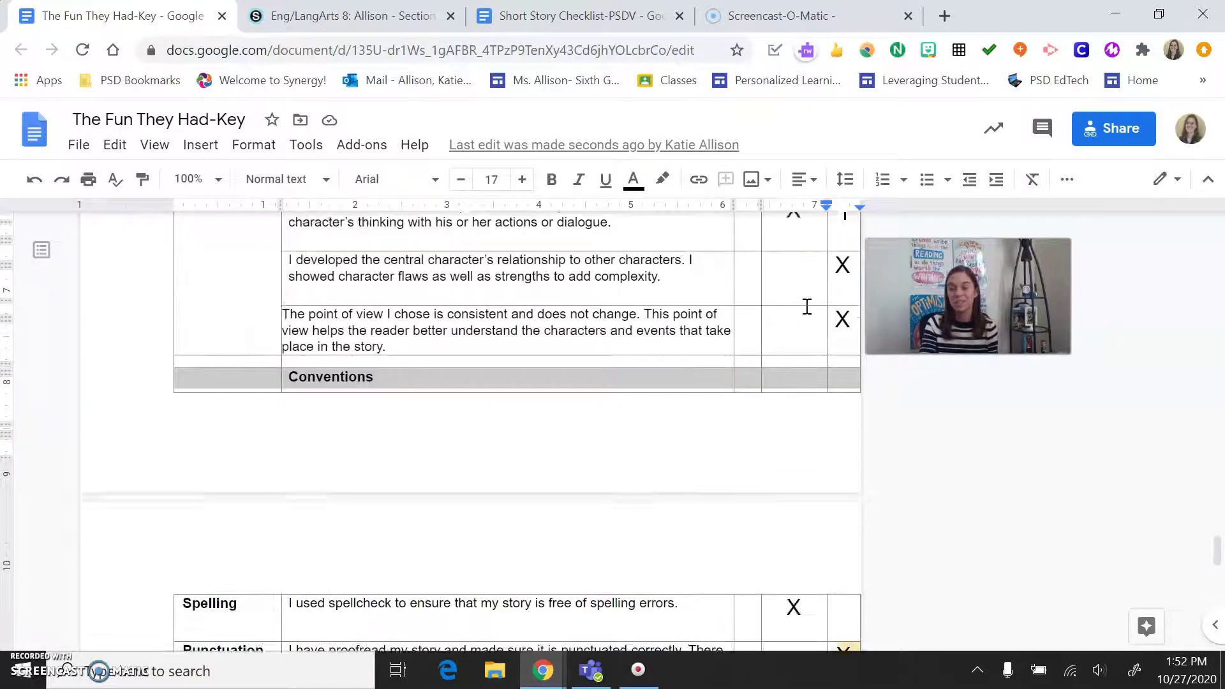
scroll(807, 307, "down", 6)
scroll(807, 304, "up", 9)
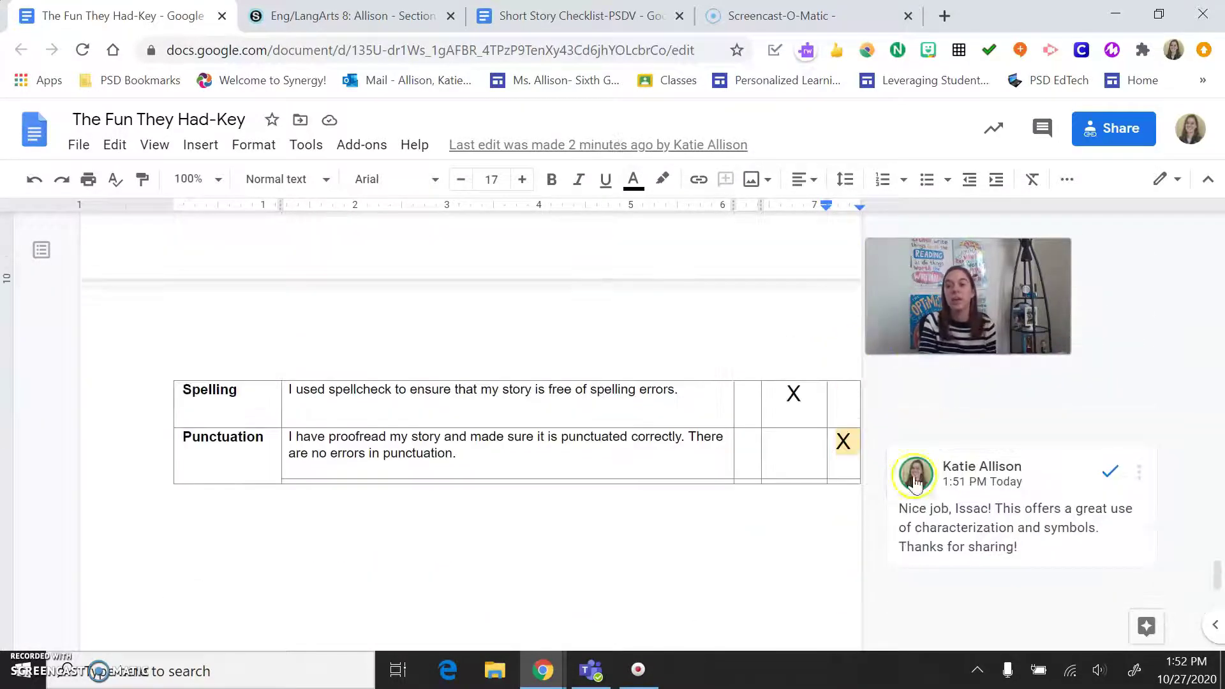
left_click(1006, 559)
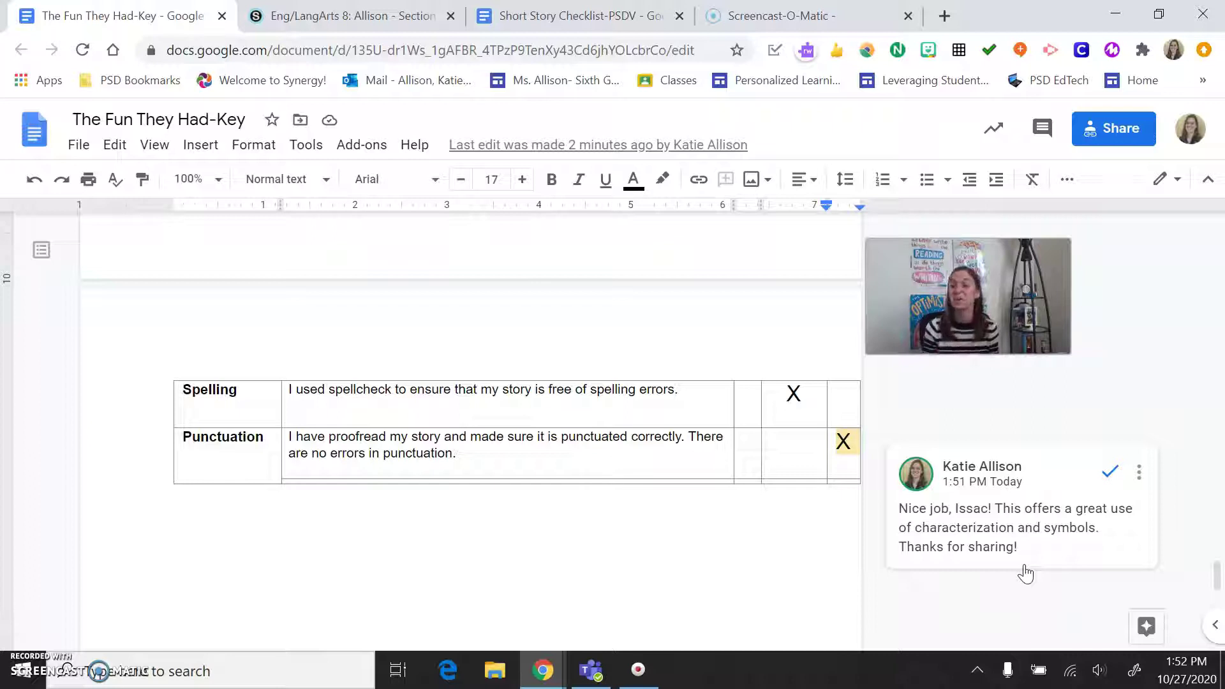
scroll(1040, 529, "up", 2)
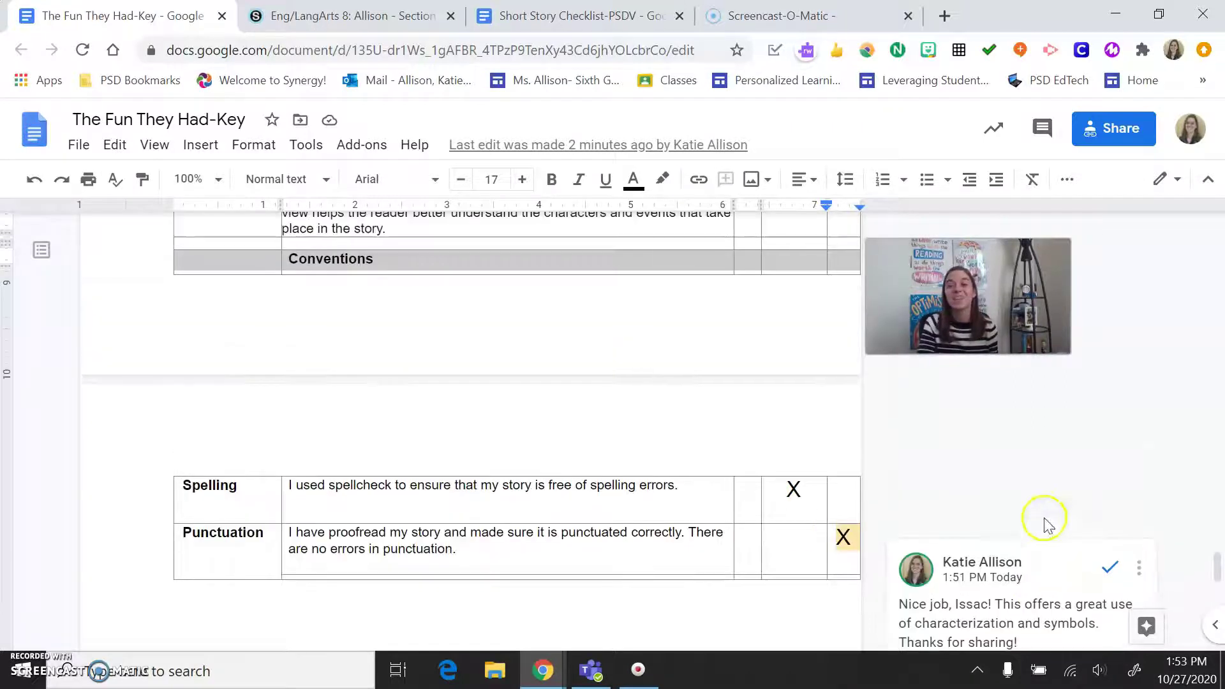
scroll(812, 492, "up", 4)
scroll(810, 447, "up", 3)
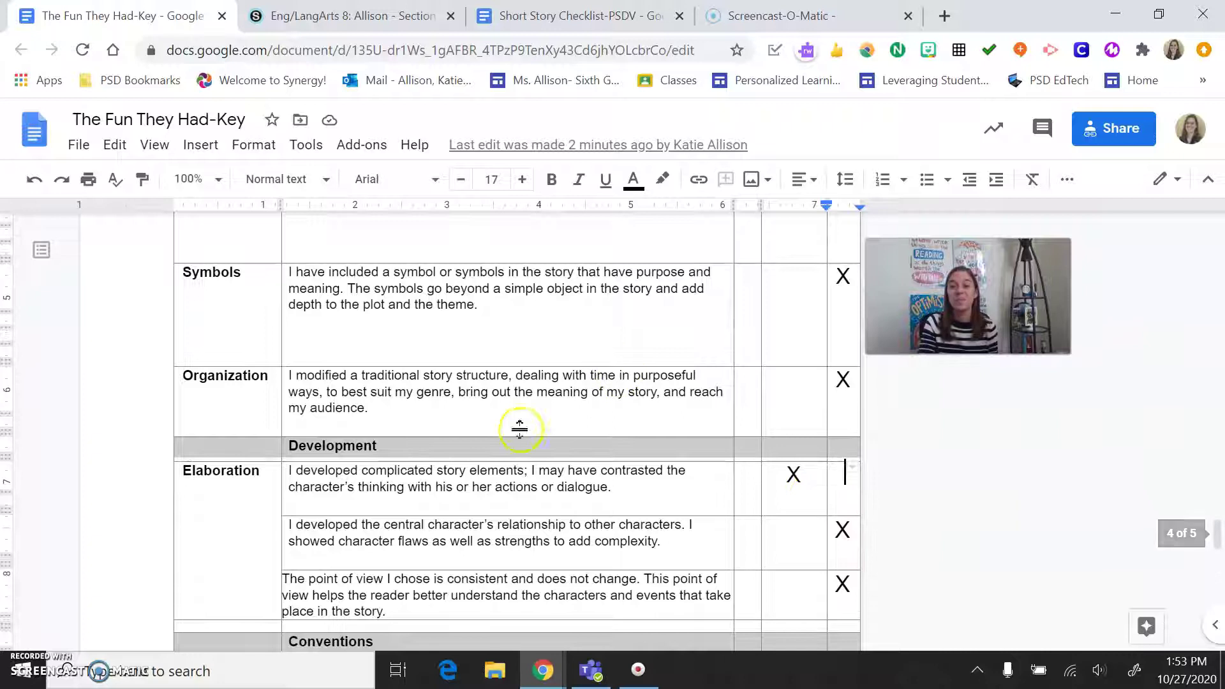
scroll(793, 355, "up", 2)
scroll(498, 415, "up", 3)
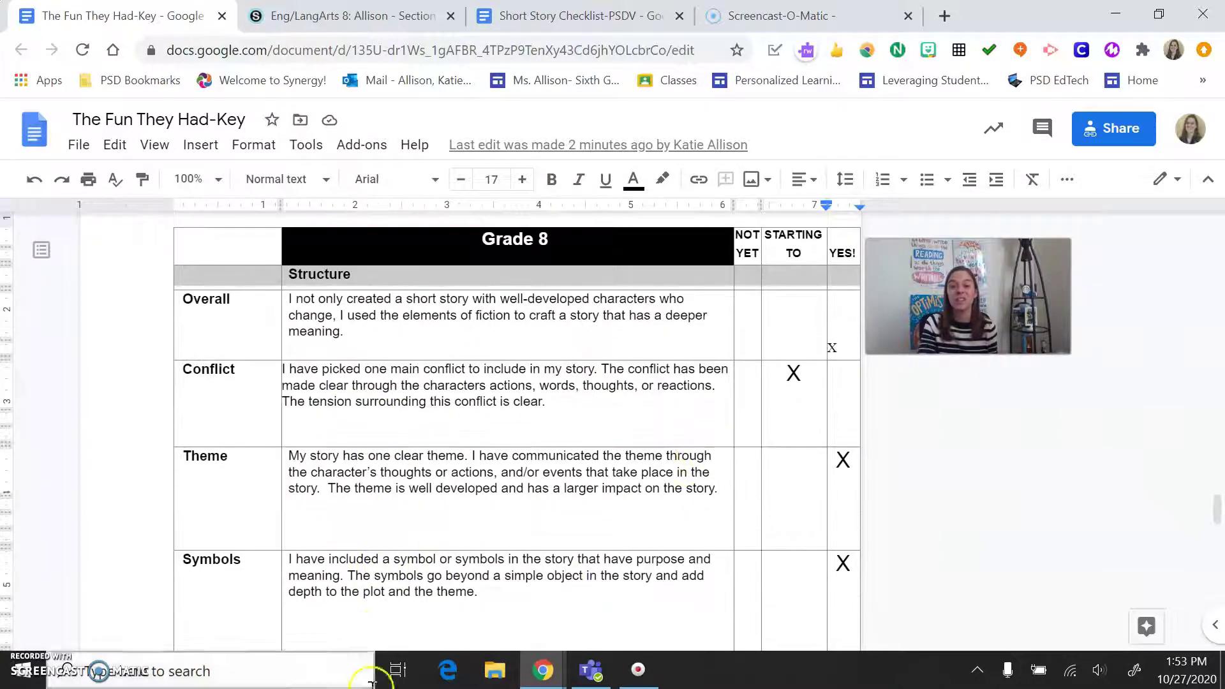
scroll(673, 533, "down", 5)
scroll(674, 533, "down", 5)
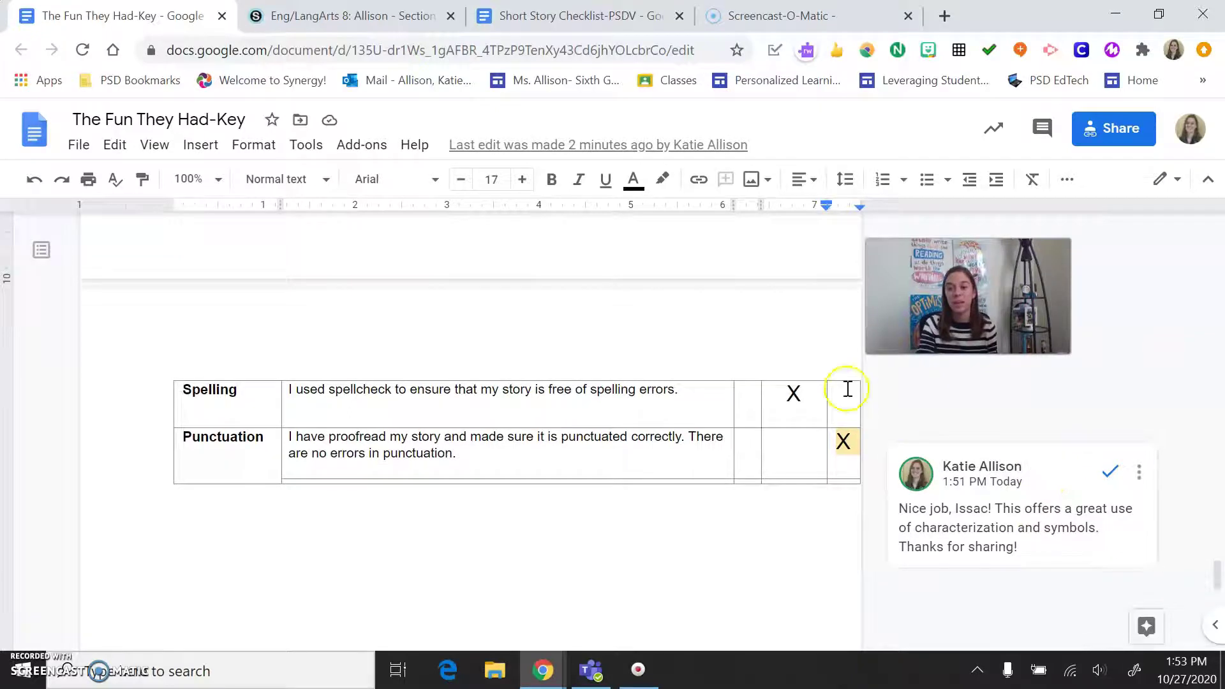
scroll(667, 413, "up", 10)
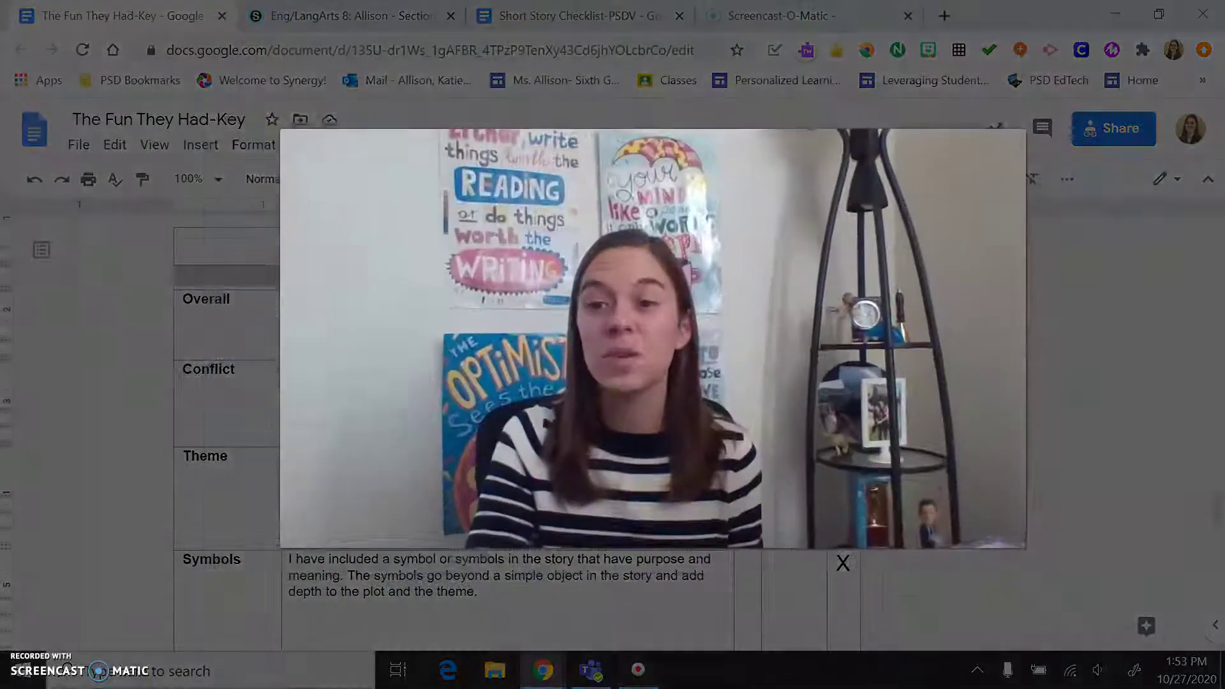